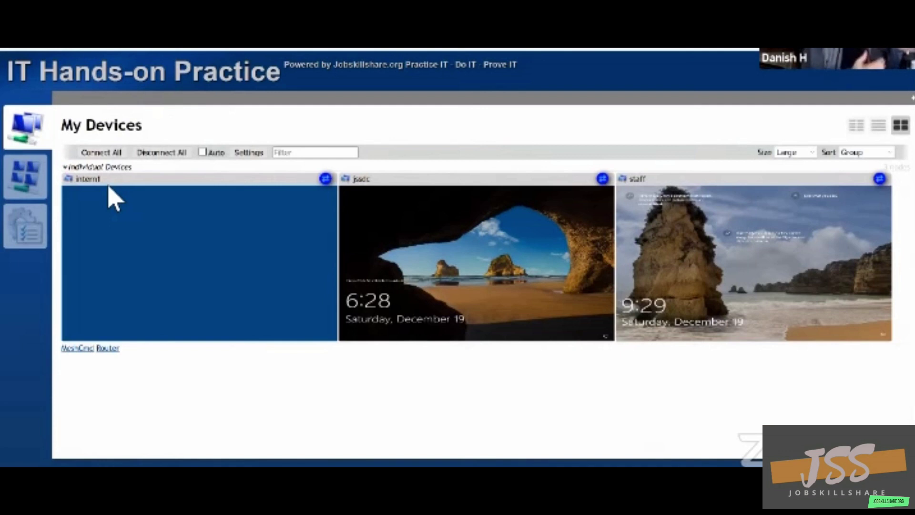
- Open the intern1 machine's remote desktop and sign in as helpdesk
right_click(210, 241)
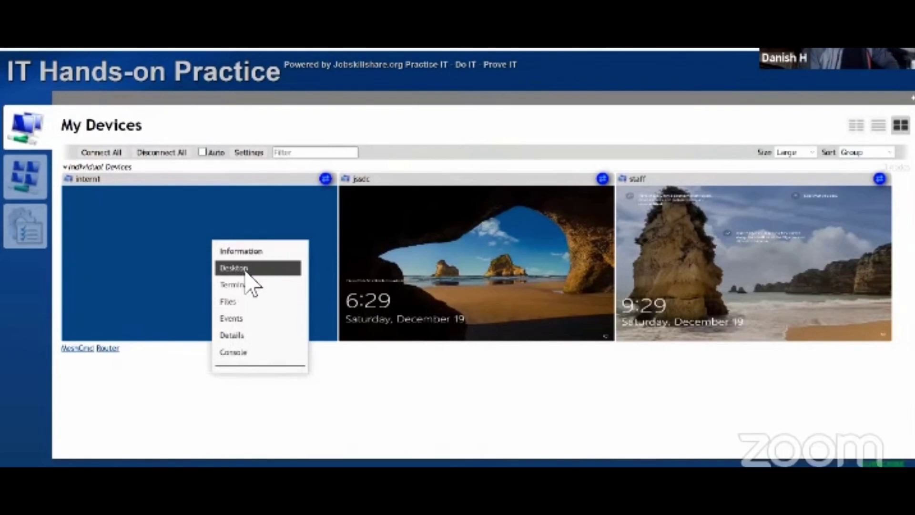
left_click(251, 283)
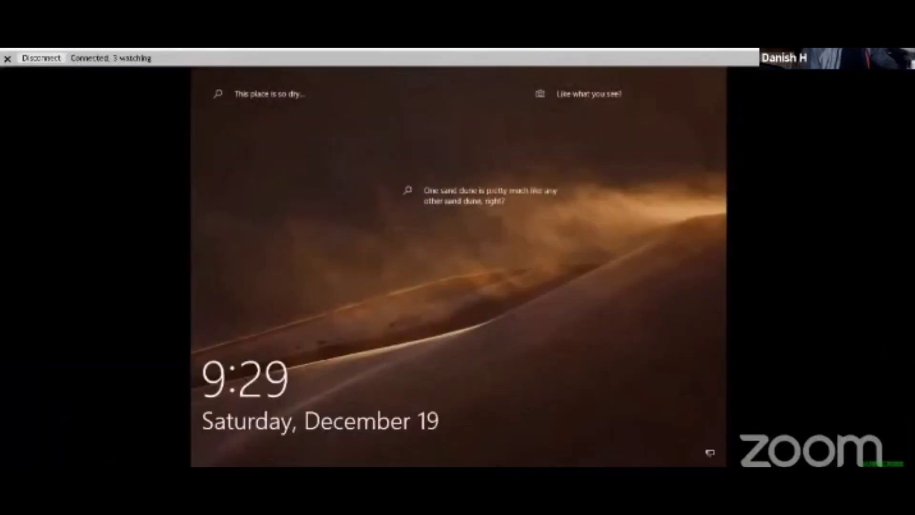
left_click(457, 291)
left_click(462, 316)
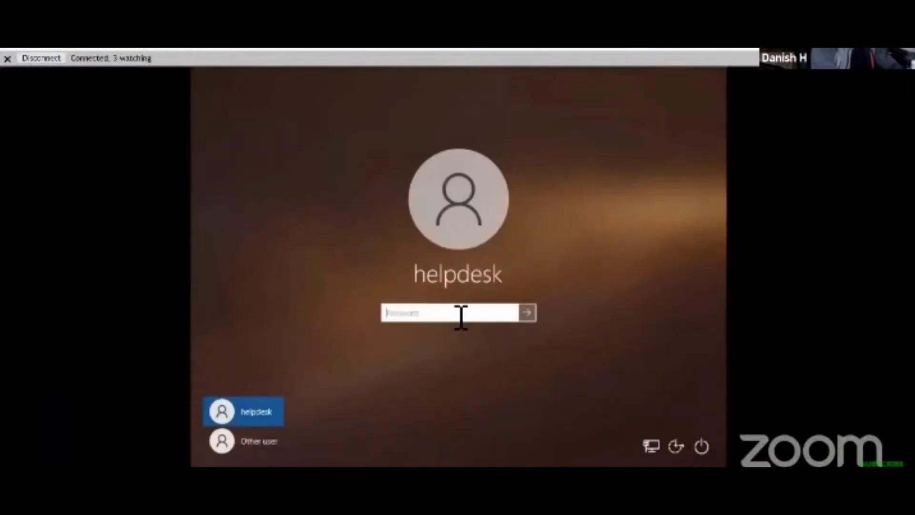
type("•••••••••")
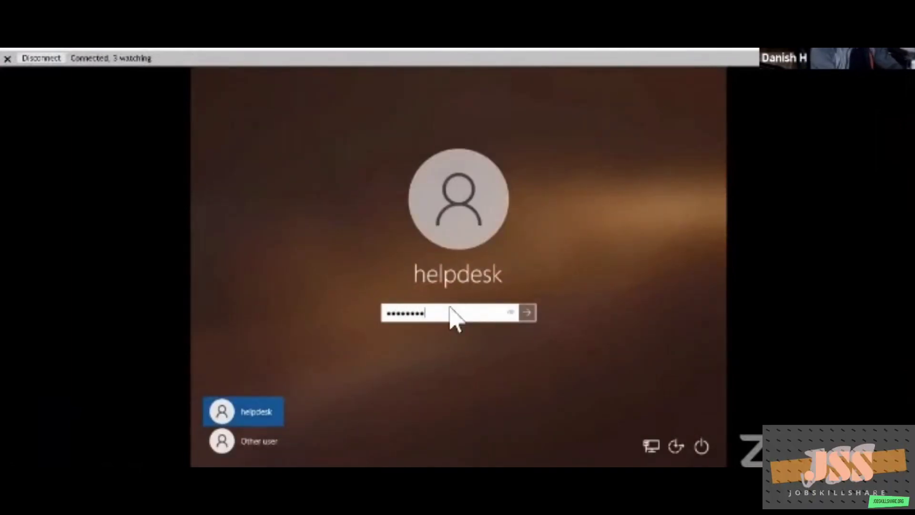
key("Return")
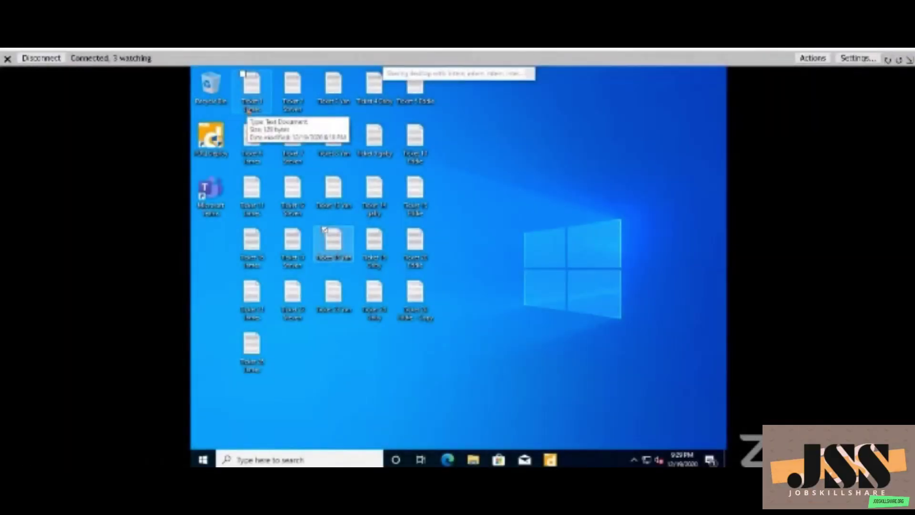
- Open the 'Ticket 1 James' text file from the desktop in Notepad
double_click(250, 113)
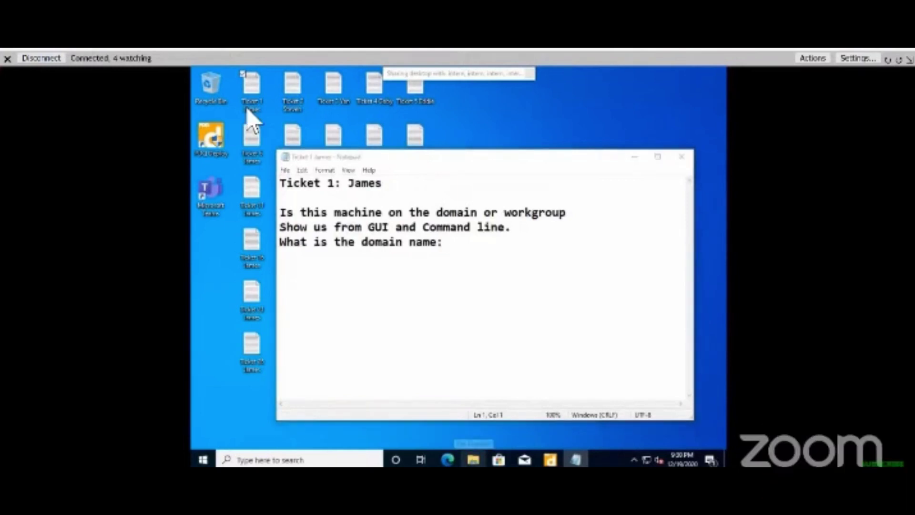
- Open This PC's Properties from File Explorer to show the intern1 About page
left_click(472, 460)
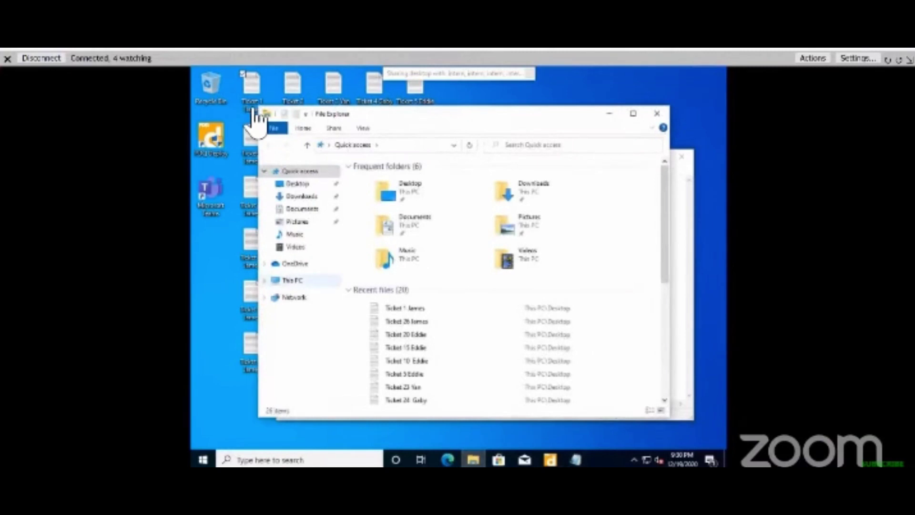
right_click(291, 280)
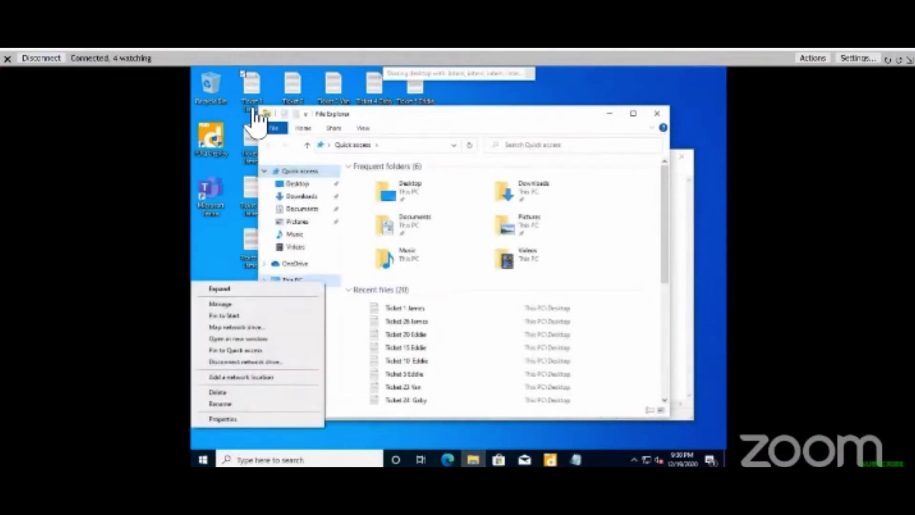
key("Down")
key("Down")
key("Down")
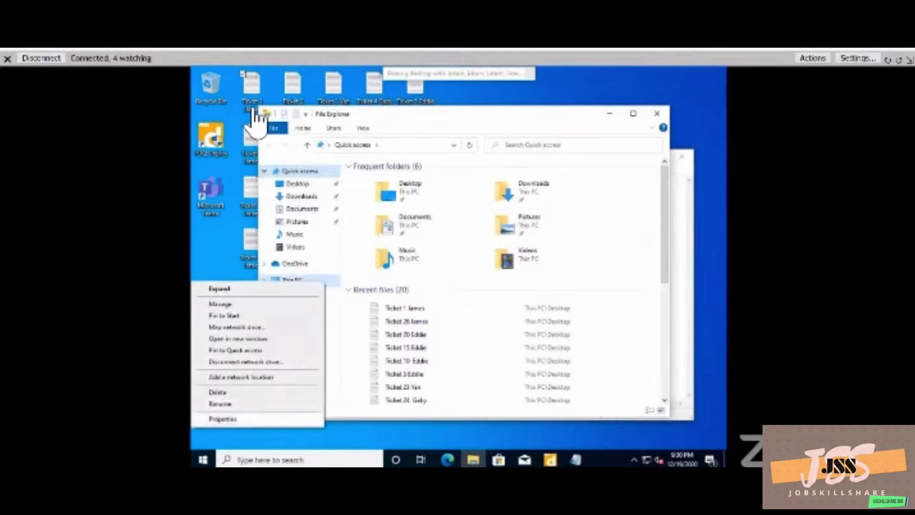
key("Return")
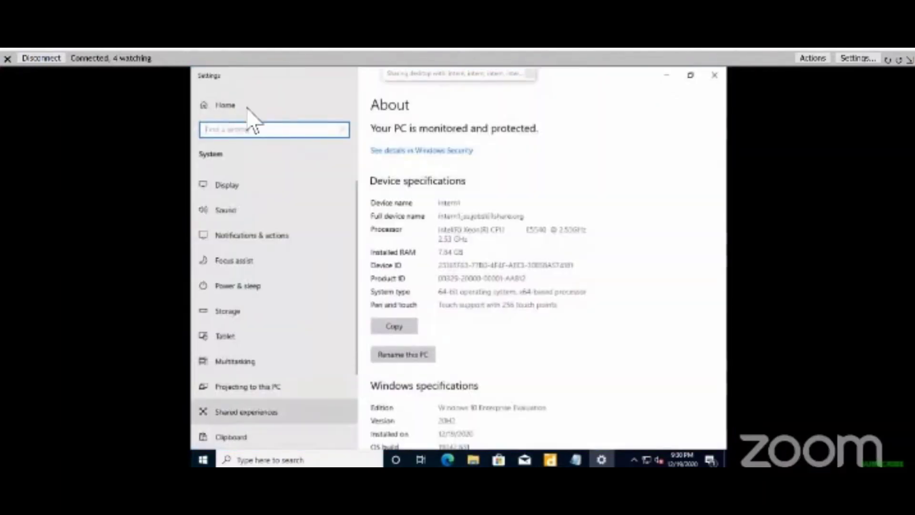
left_click(714, 75)
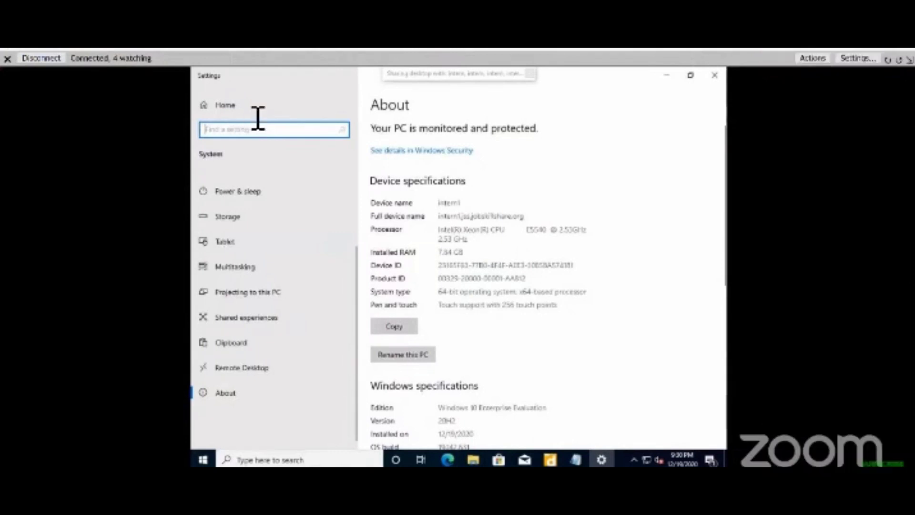
left_click(472, 214)
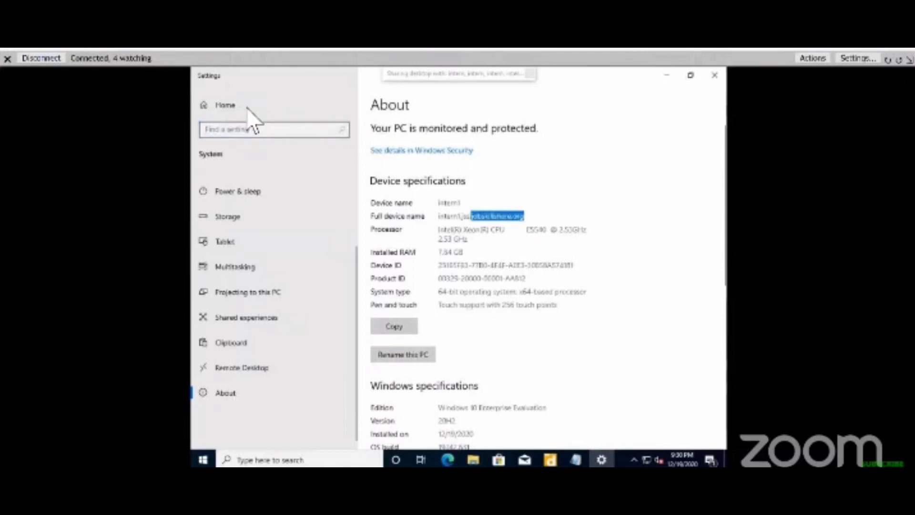
left_click(258, 118)
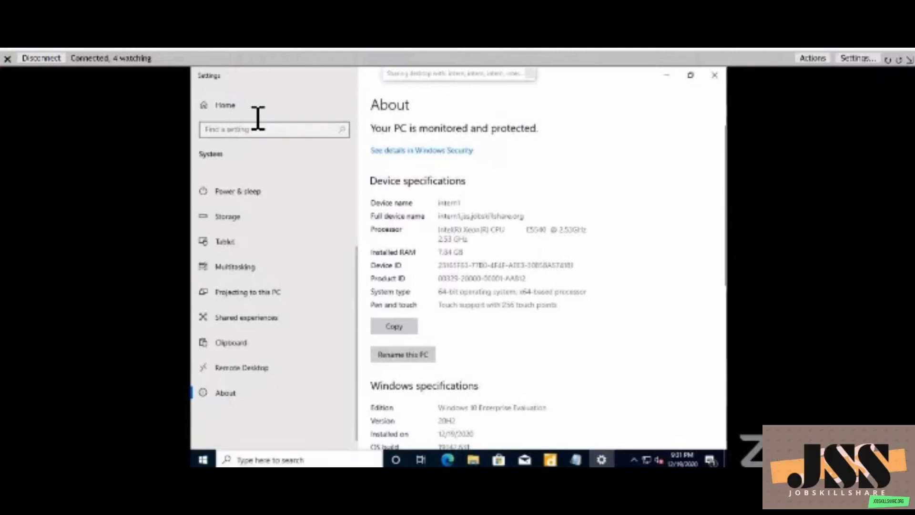
- Launch Command Prompt via search and run whoami /fqdn
key("super+s")
type("cmd")
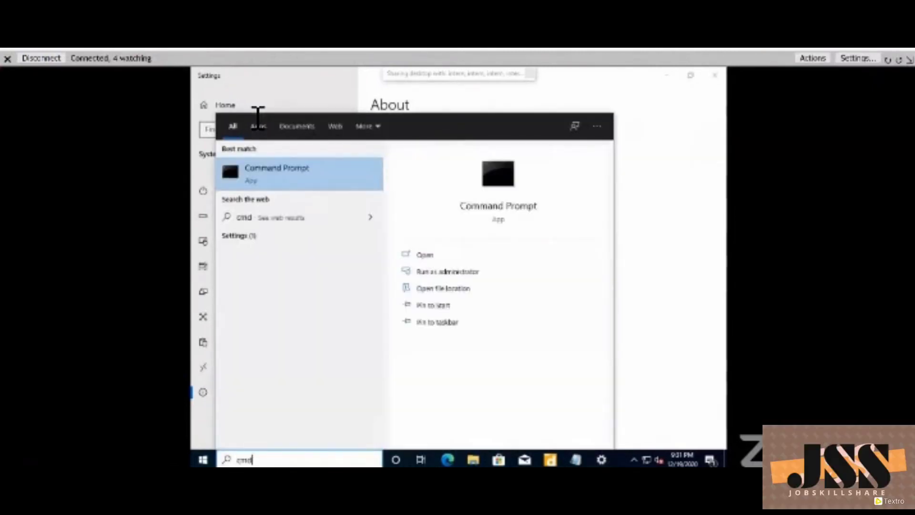
key("Return")
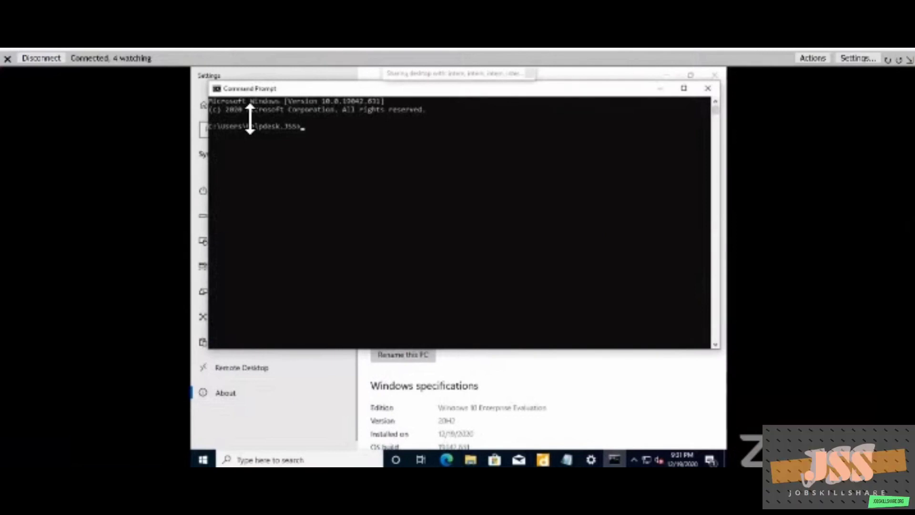
type("whoami /fqdn")
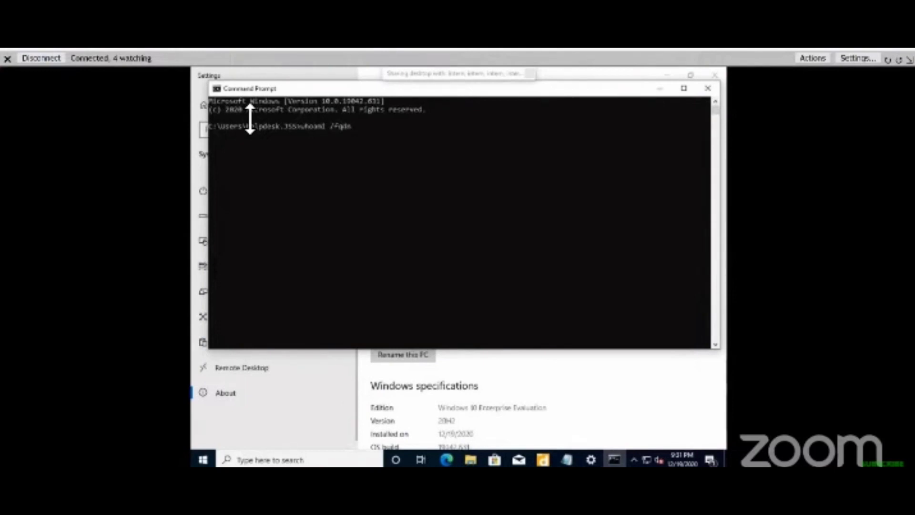
key("Return")
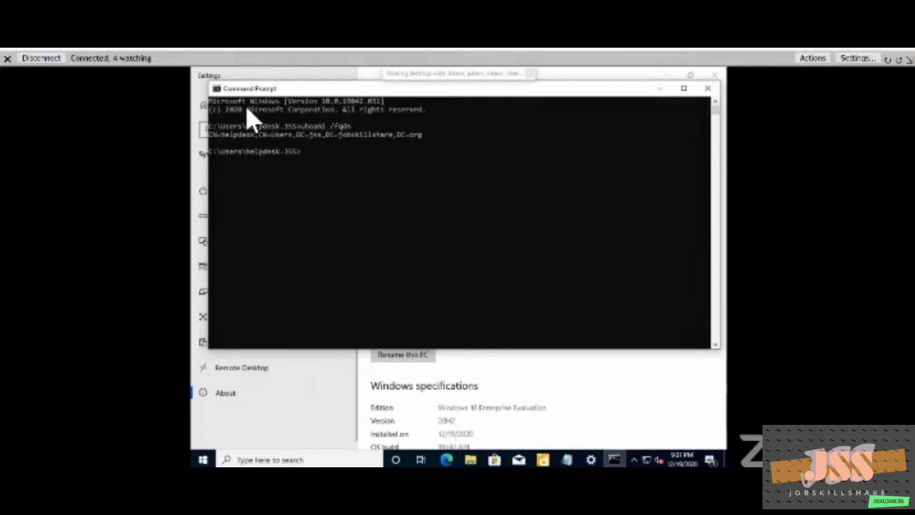